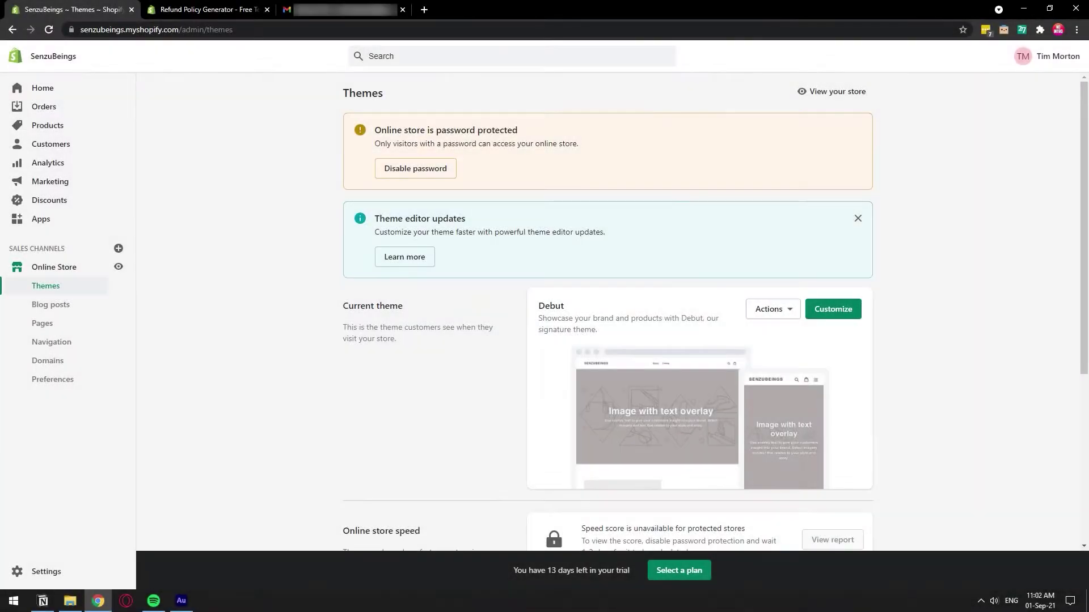
# Skip the Shopify trial and enter company SenzuBeings, its street address and city Sydney.
pyautogui.click(193, 7)
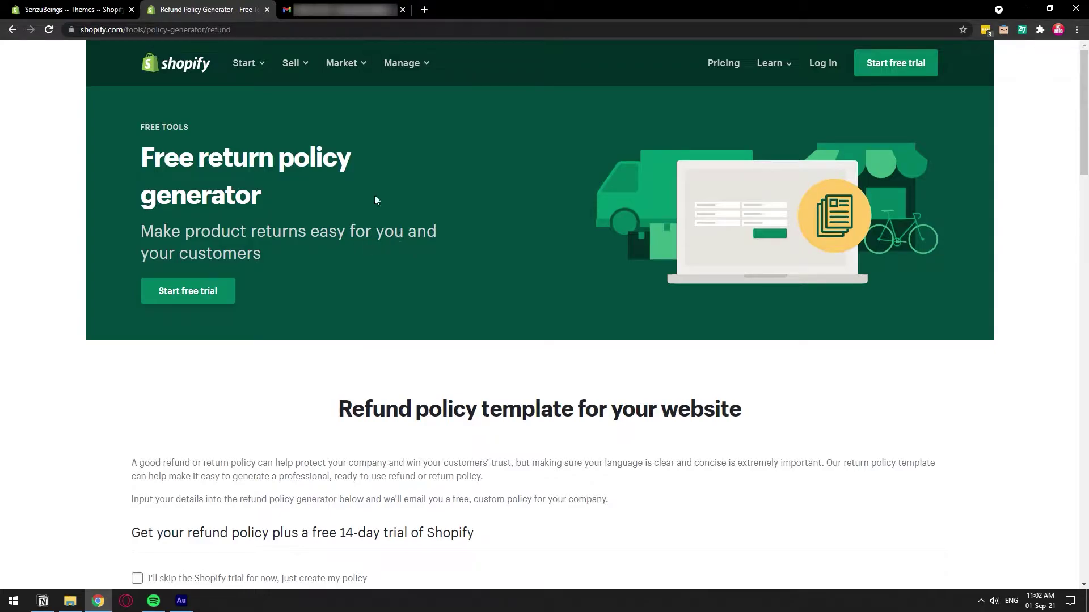
pyautogui.moveTo(1084, 136); pyautogui.dragTo(1086, 203)
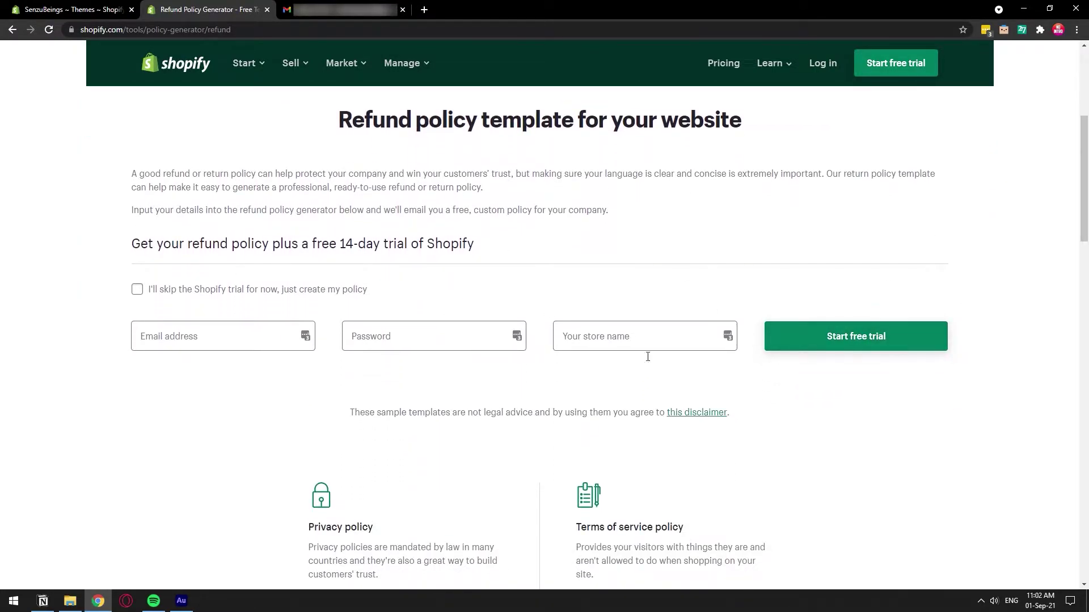
pyautogui.click(138, 290)
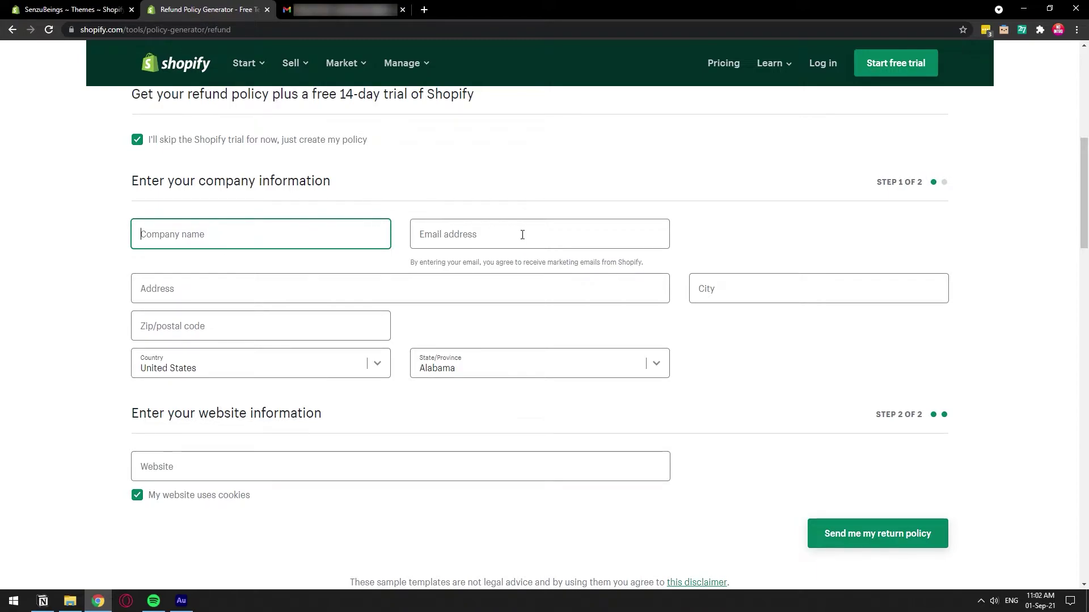
pyautogui.write('SenzuBeings')
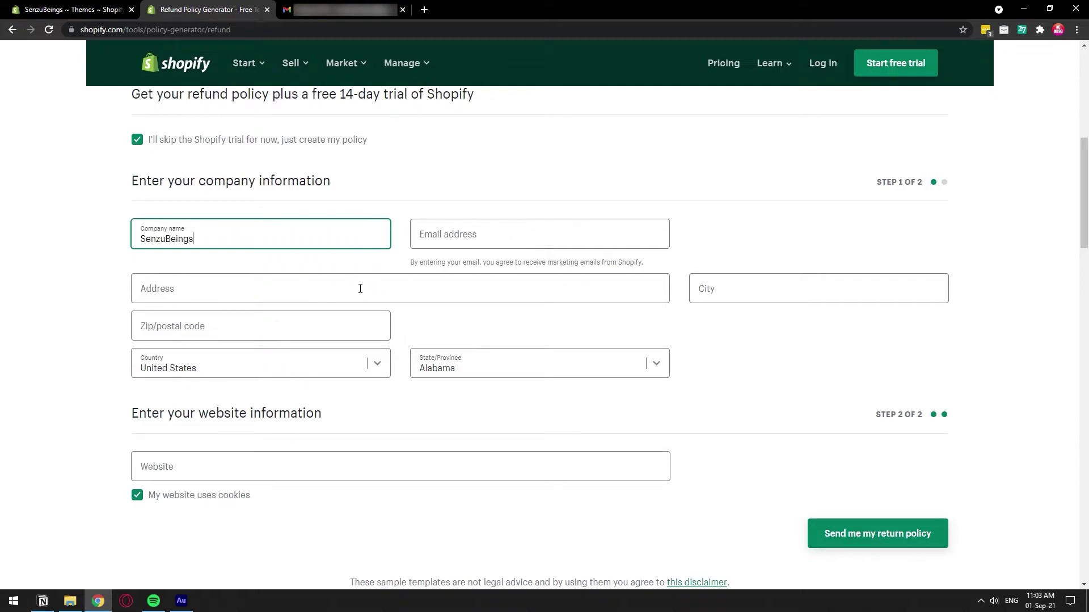
pyautogui.click(360, 289)
pyautogui.write('42 W')
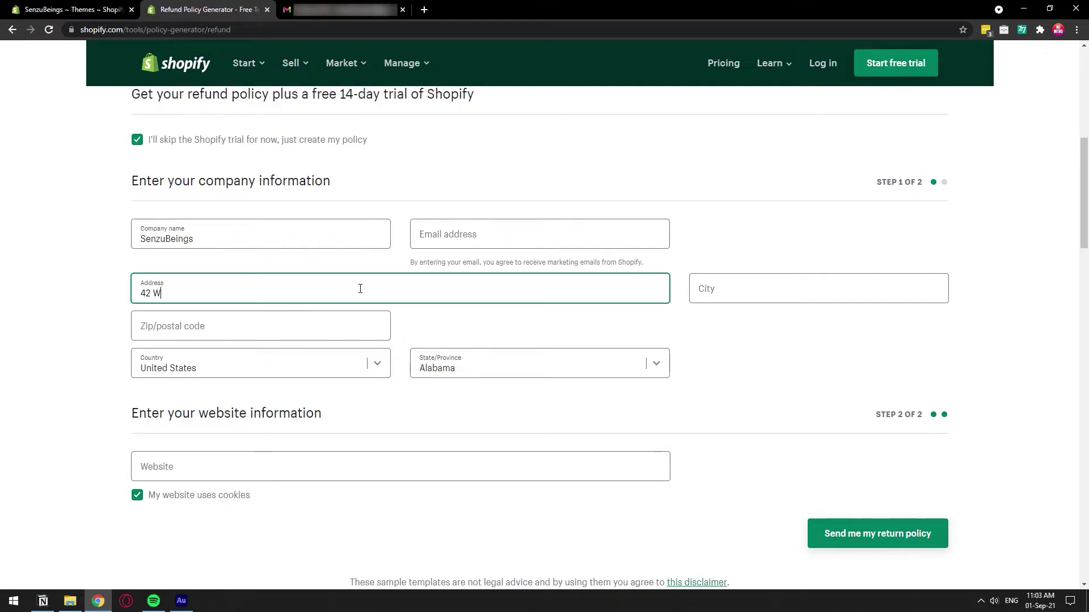
pyautogui.write('allaby Way')
pyautogui.press('Tab')
pyautogui.write('Sydney')
# Choose Australia and New South Wales, and enter website senzuapp.com.
pyautogui.click(345, 354)
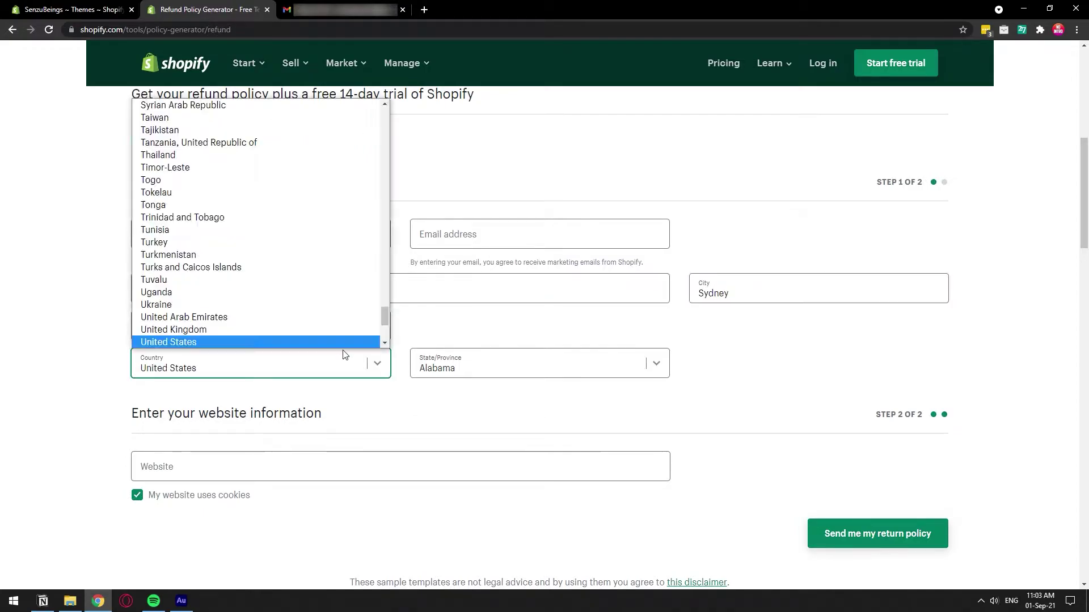
pyautogui.scroll(20, 305, 252)
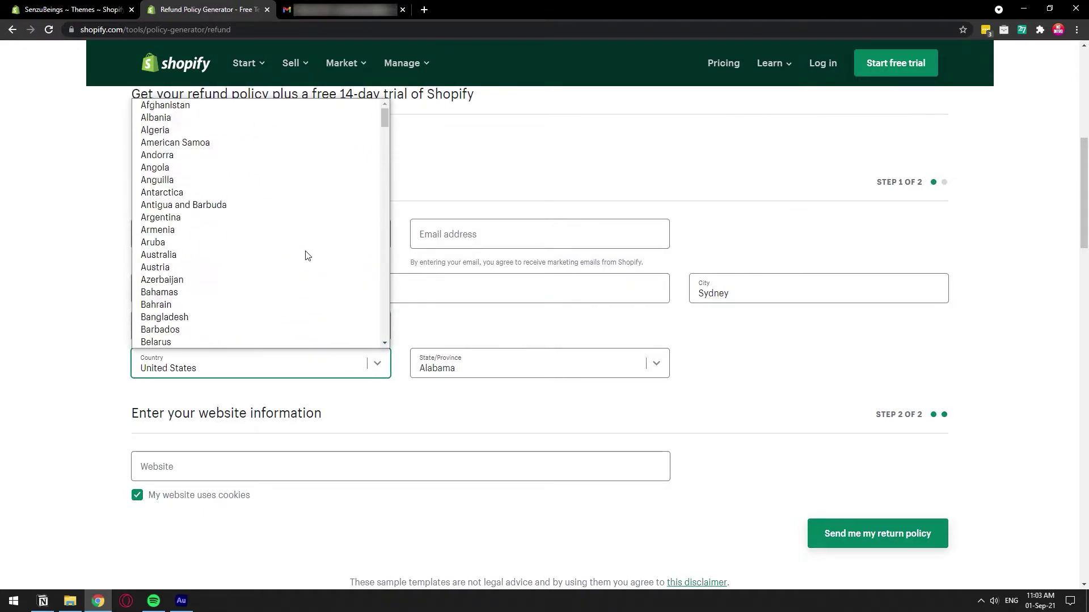
pyautogui.click(257, 254)
pyautogui.click(510, 363)
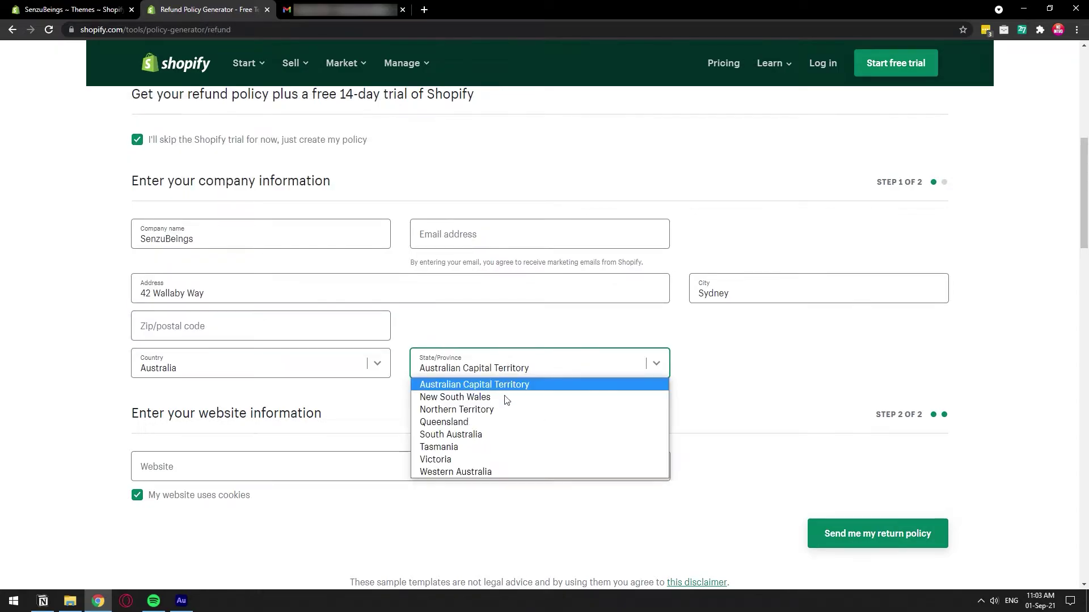
pyautogui.click(503, 397)
pyautogui.click(218, 468)
pyautogui.write('senzu')
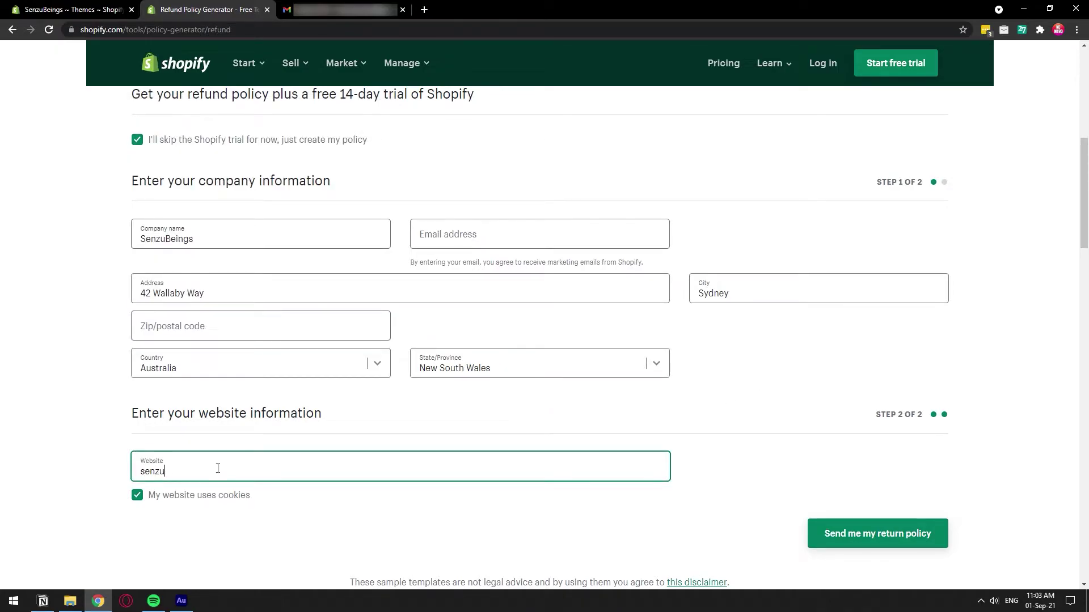
pyautogui.write('app.com')
pyautogui.click(941, 506)
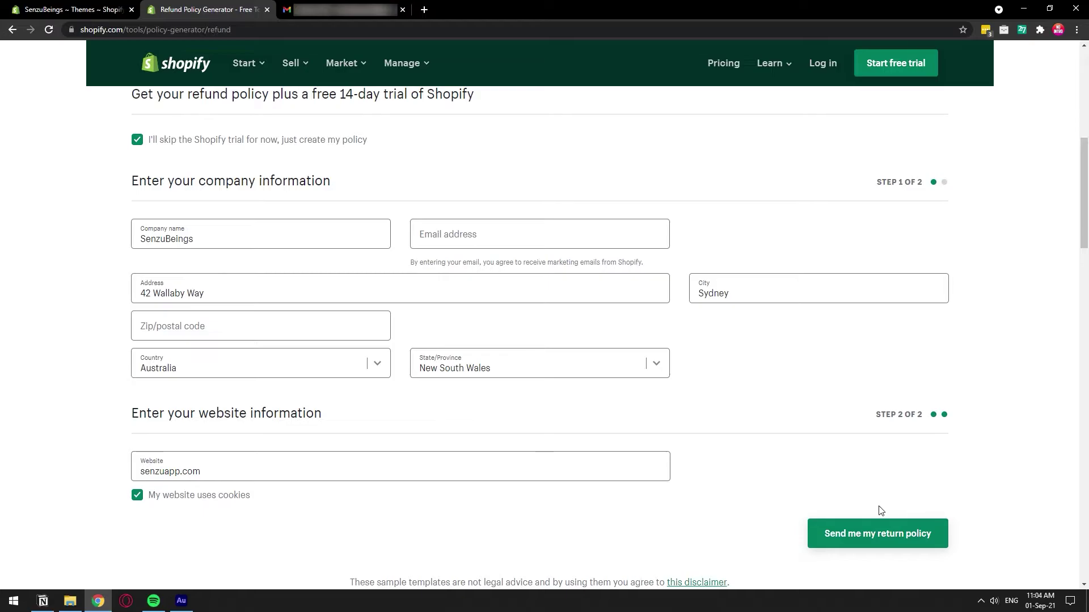
# Request the return policy by email and open the 'Your refund policy is ready!' message in Gmail.
pyautogui.click(882, 544)
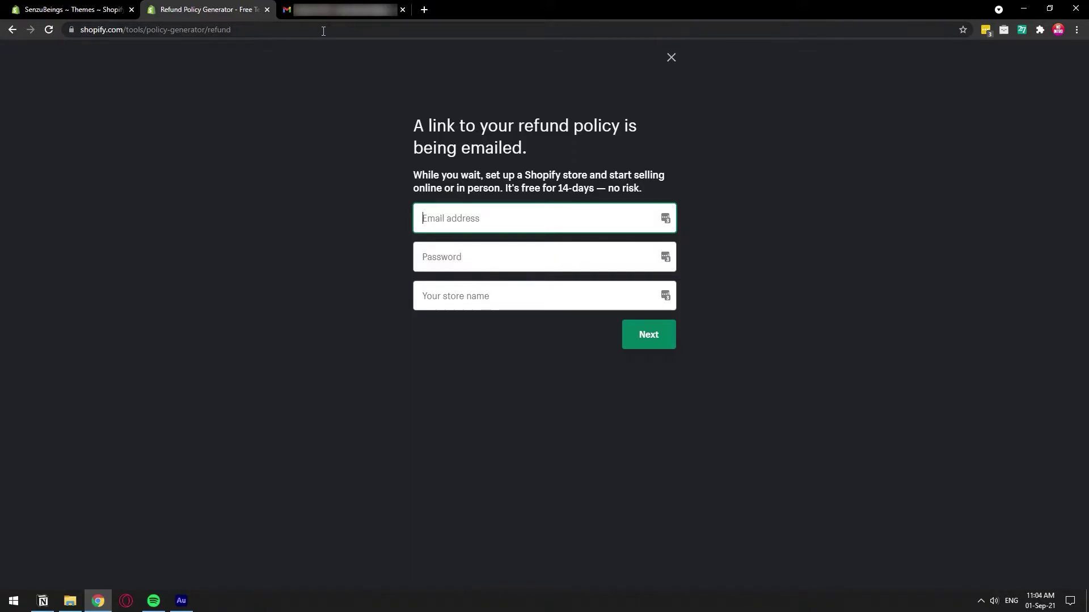
pyautogui.click(340, 10)
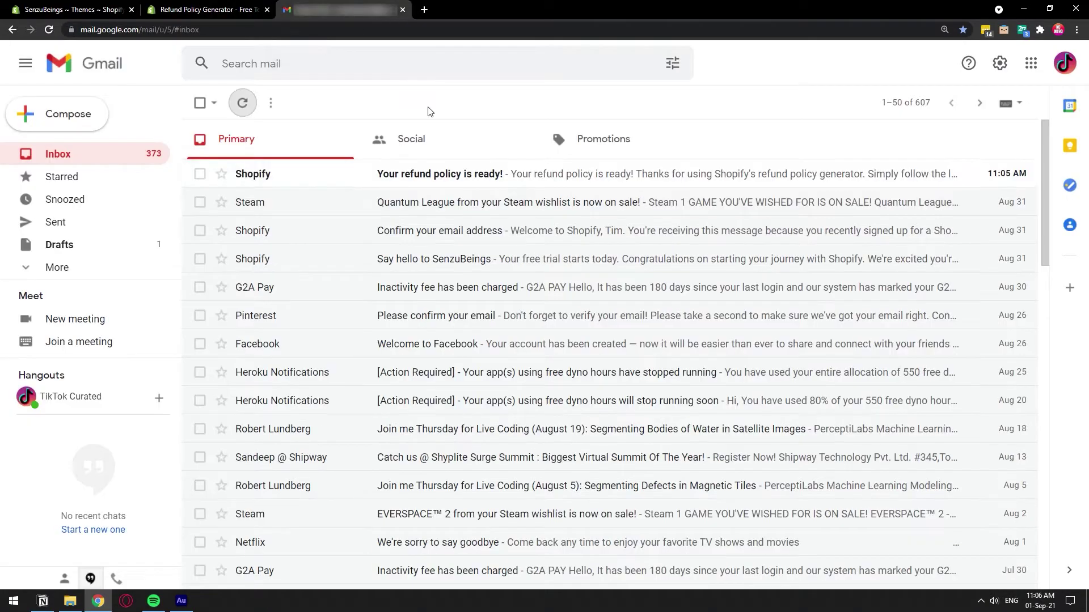
pyautogui.click(305, 176)
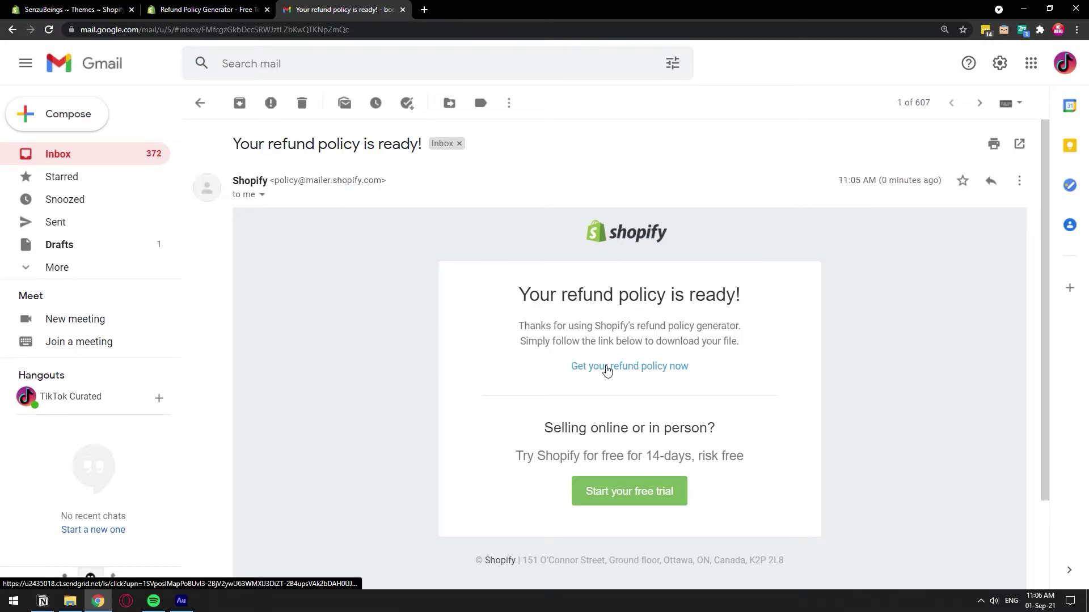
# Open the generated SenzuBeings refund policy from the email and copy its full text.
pyautogui.click(606, 369)
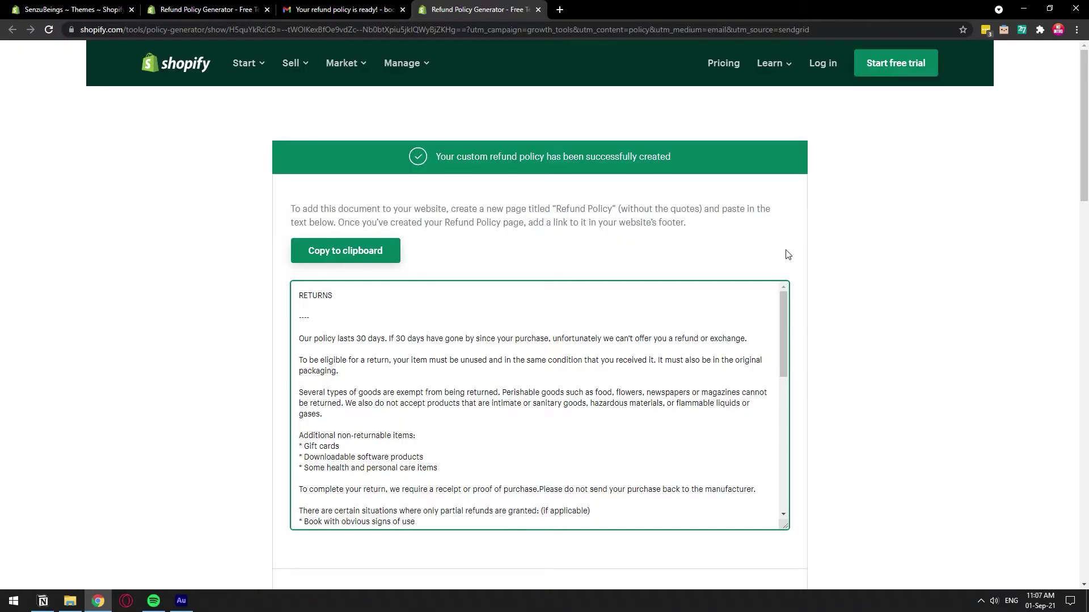
pyautogui.scroll(-10, 783, 306)
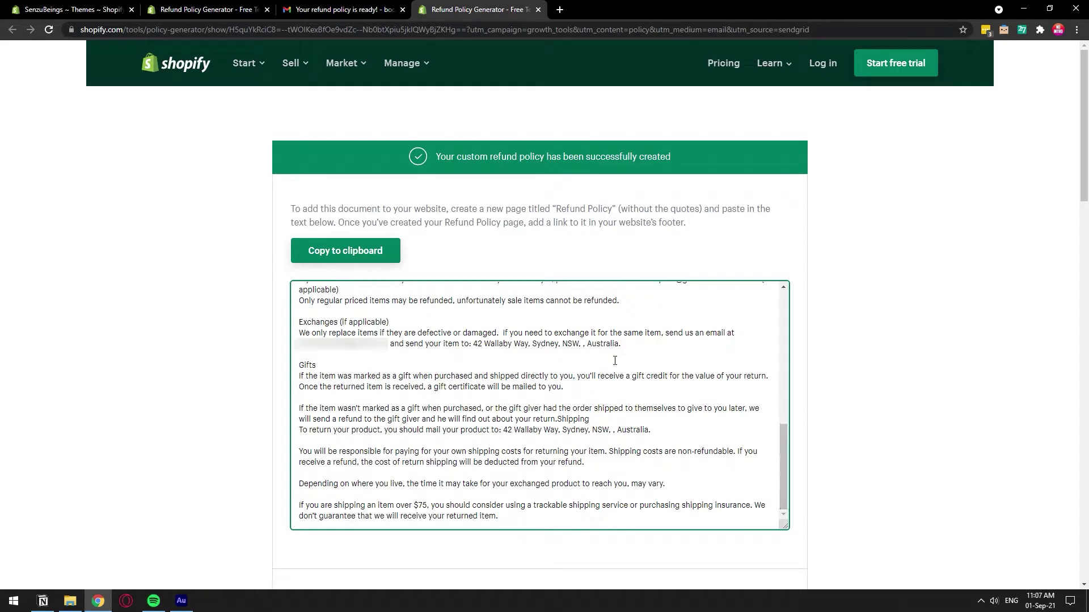
pyautogui.moveTo(482, 344); pyautogui.dragTo(620, 346)
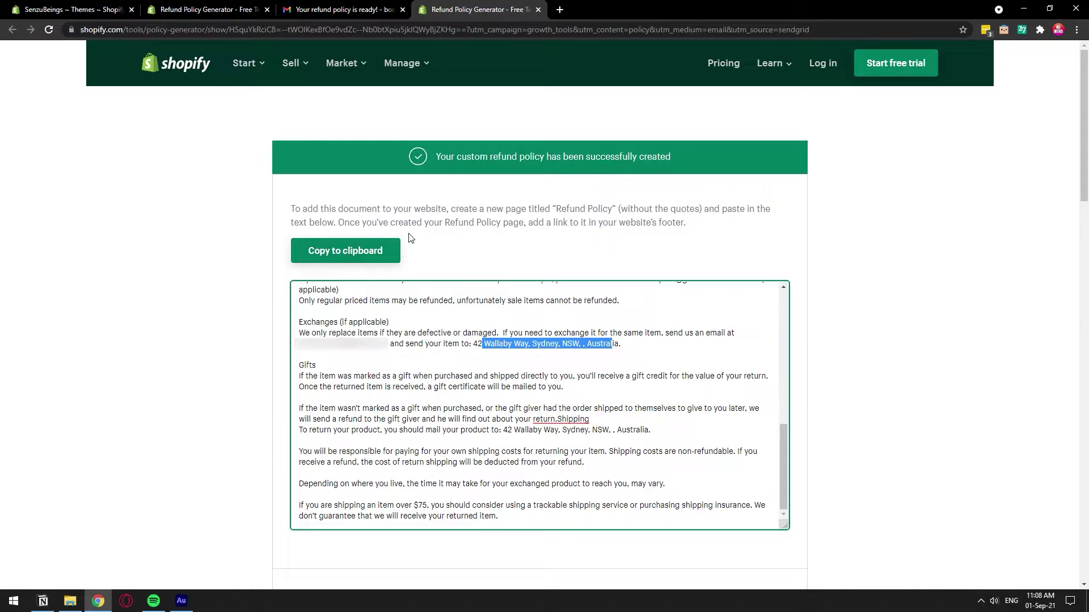
pyautogui.click(373, 251)
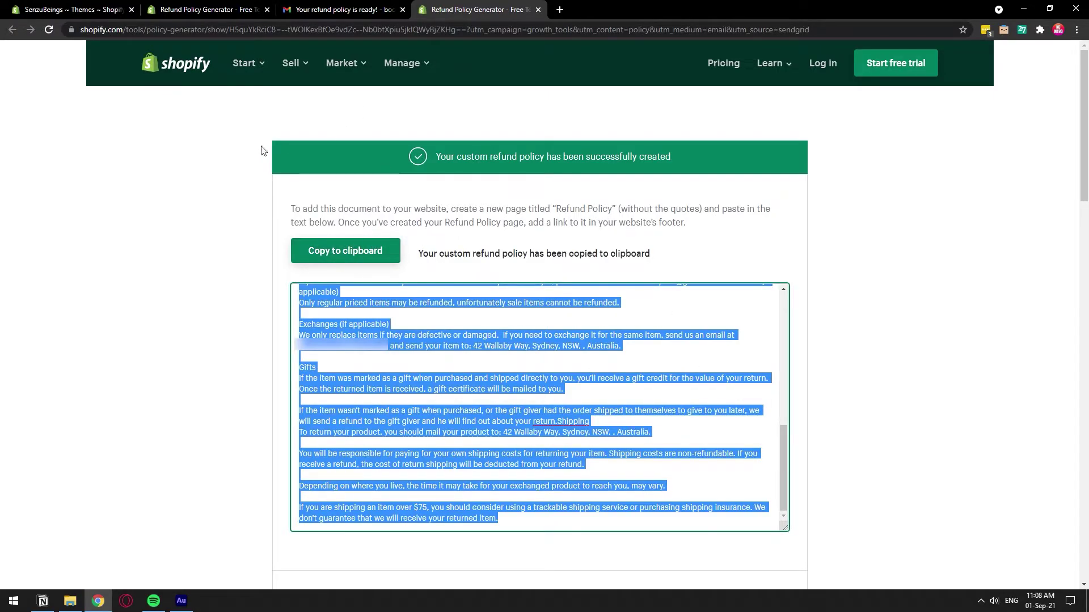
# Add a new page titled Return Policy, paste the policy text as its content, and save.
pyautogui.click(79, 8)
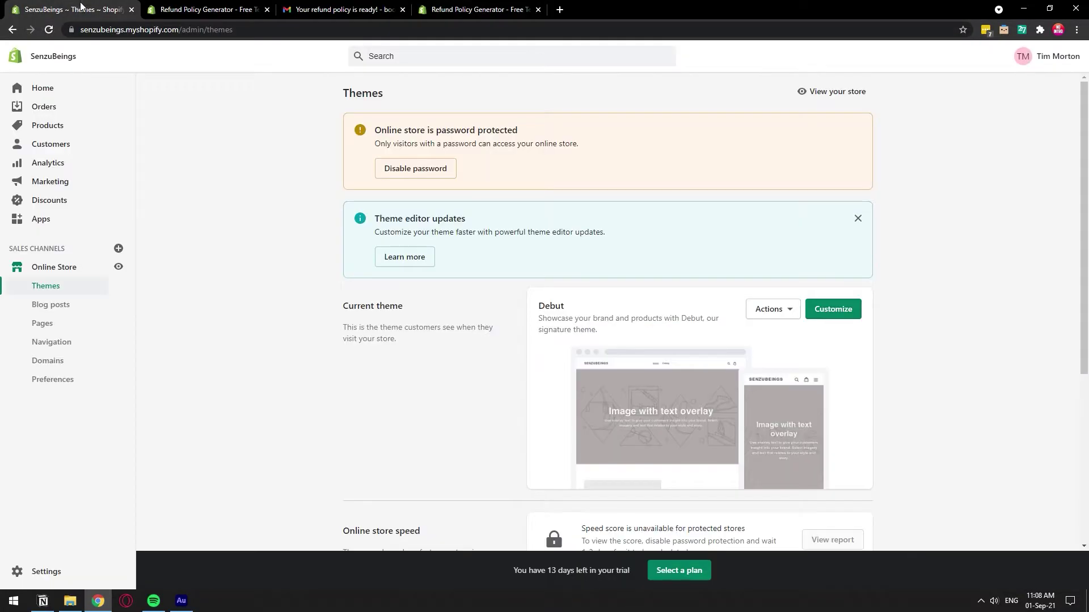
pyautogui.click(58, 324)
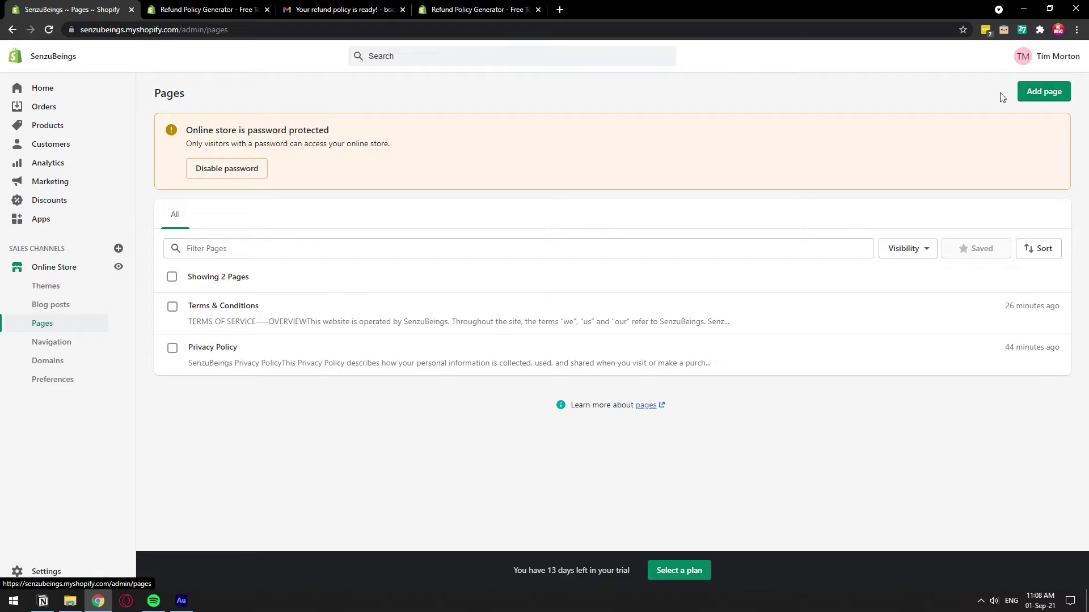
pyautogui.click(1044, 95)
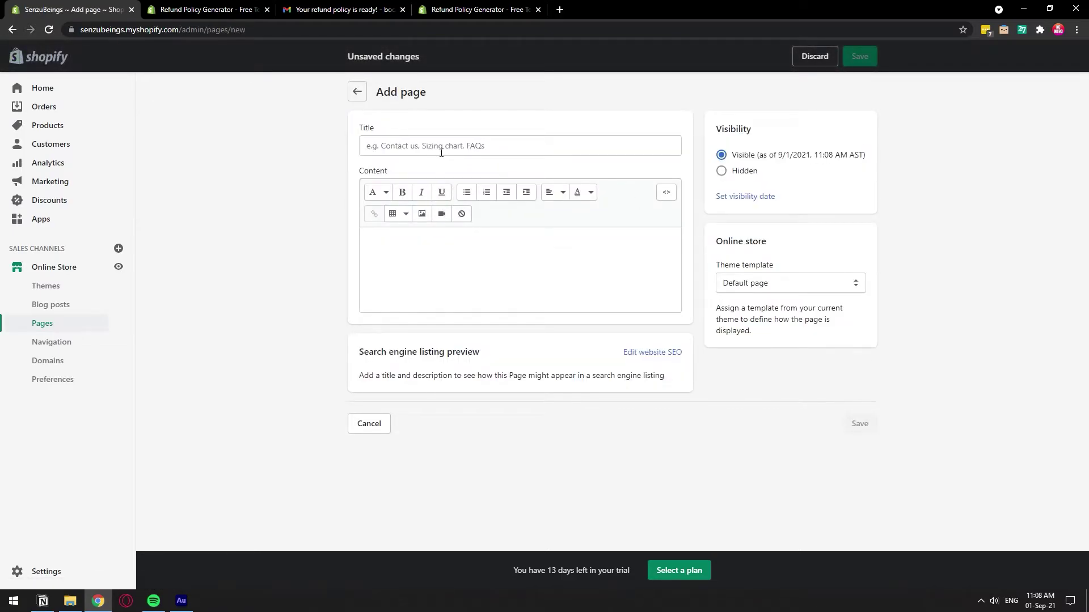
pyautogui.click(441, 152)
pyautogui.write('Refurn Policy')
pyautogui.click(402, 246)
pyautogui.rightClick(400, 247)
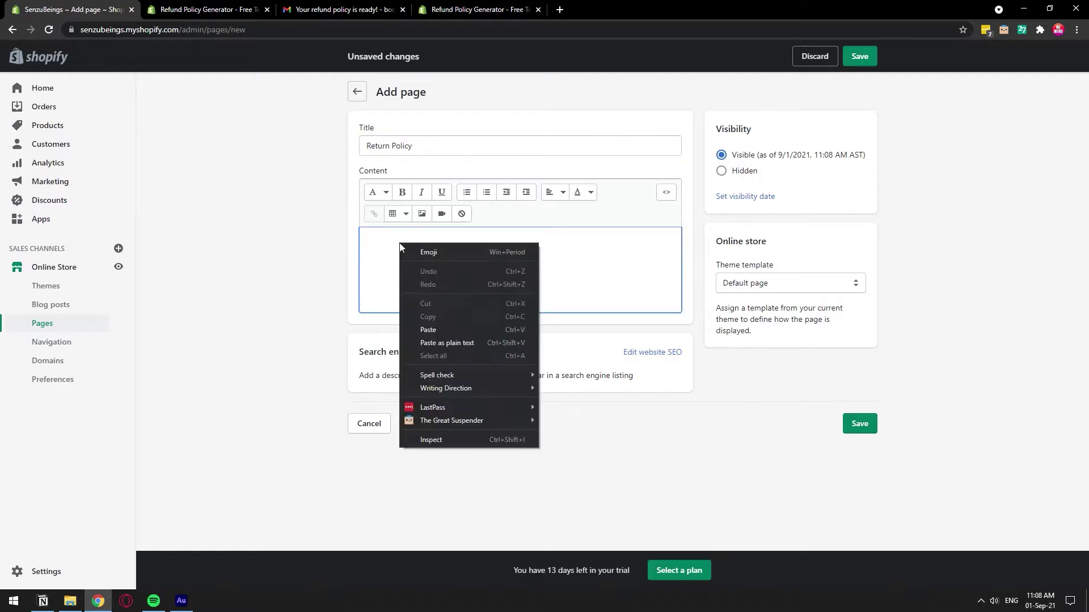
pyautogui.click(428, 330)
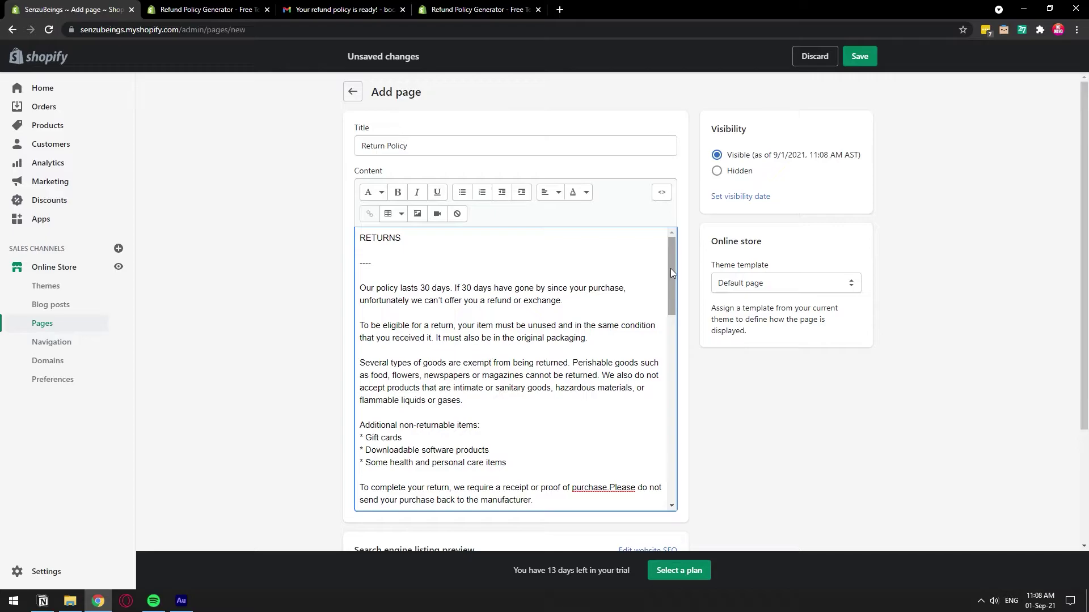
pyautogui.scroll(-3, 670, 268)
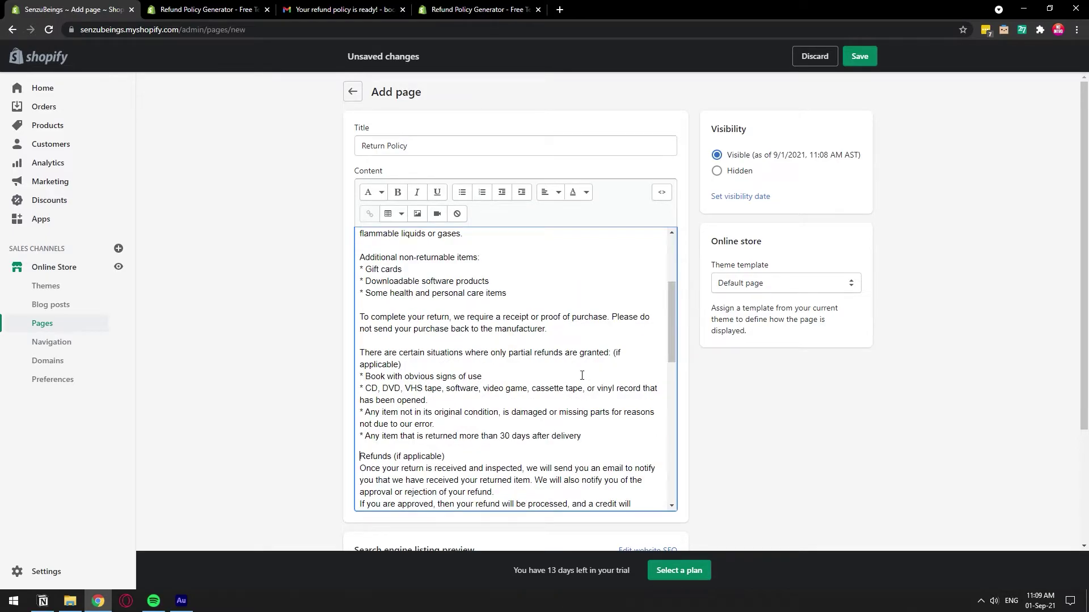
pyautogui.click(867, 59)
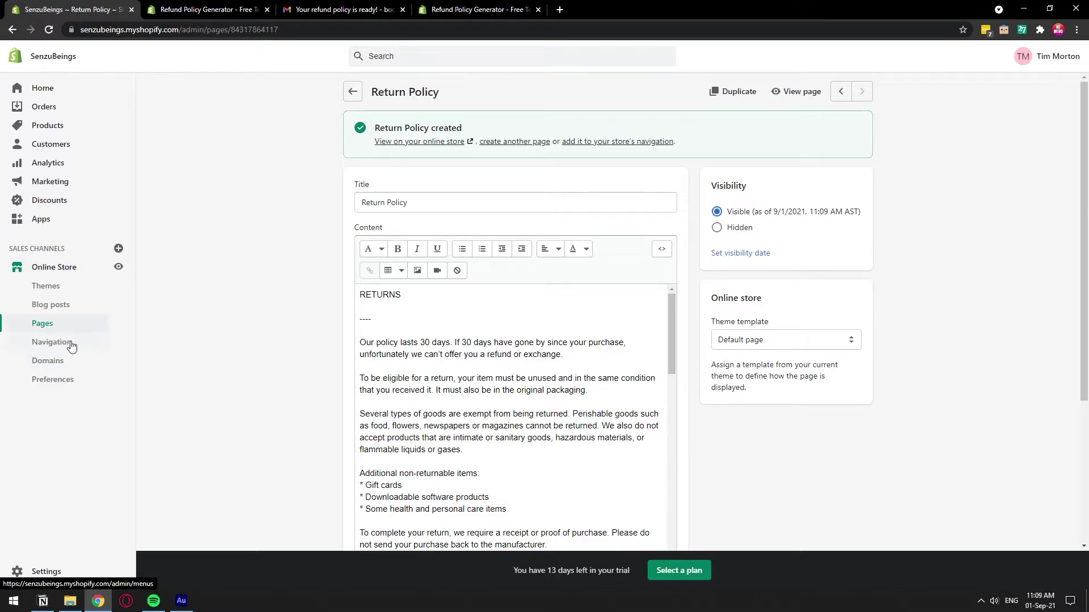
# In the theme editor, select the Footer's Quick links block and open its menu for editing.
pyautogui.click(90, 274)
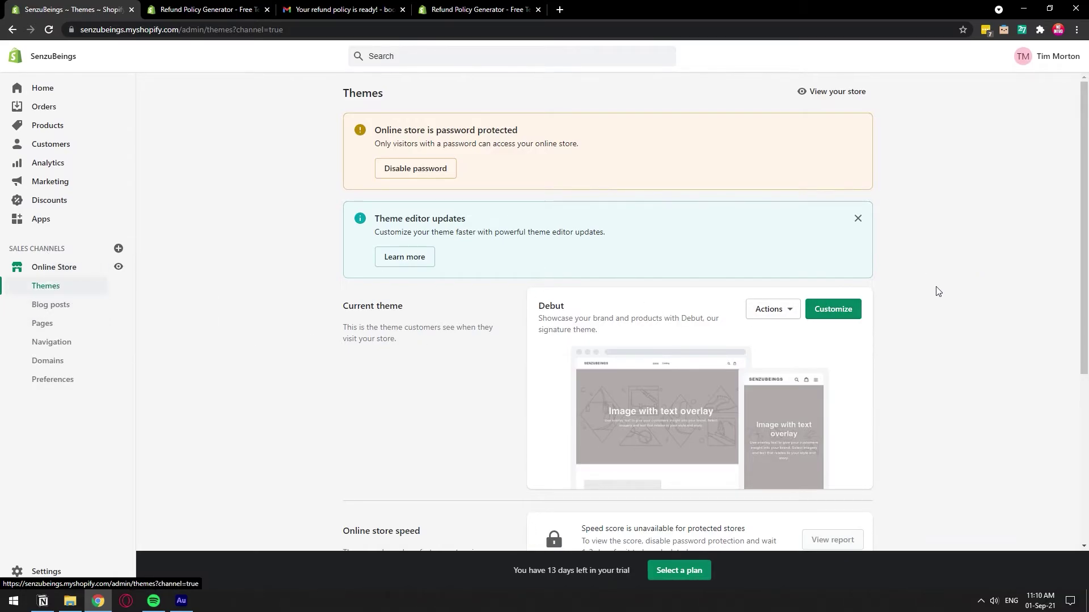
pyautogui.click(846, 311)
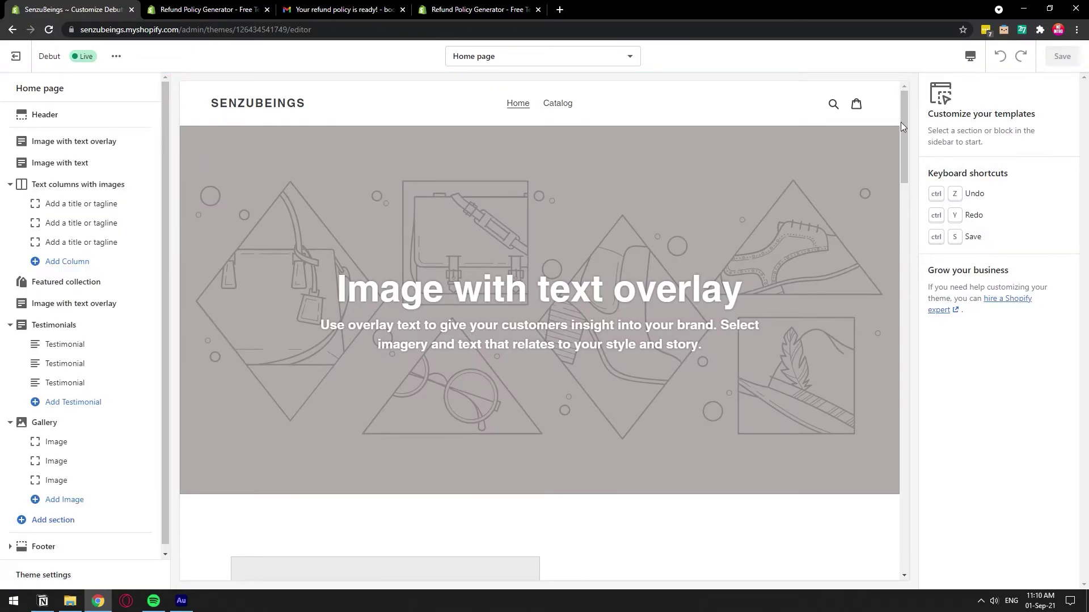
pyautogui.moveTo(903, 126); pyautogui.dragTo(902, 513)
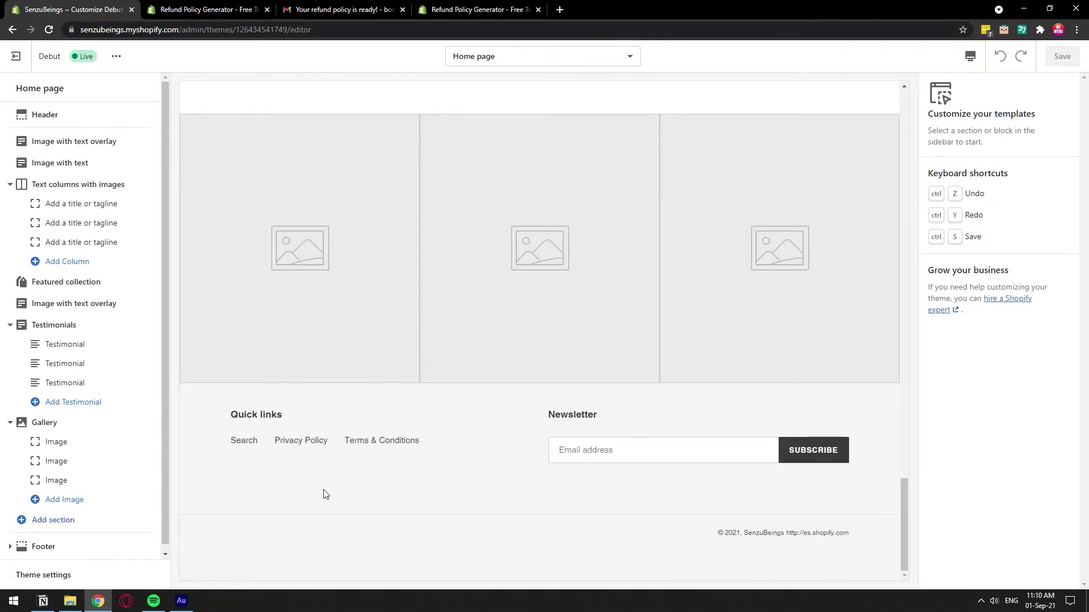
pyautogui.click(17, 548)
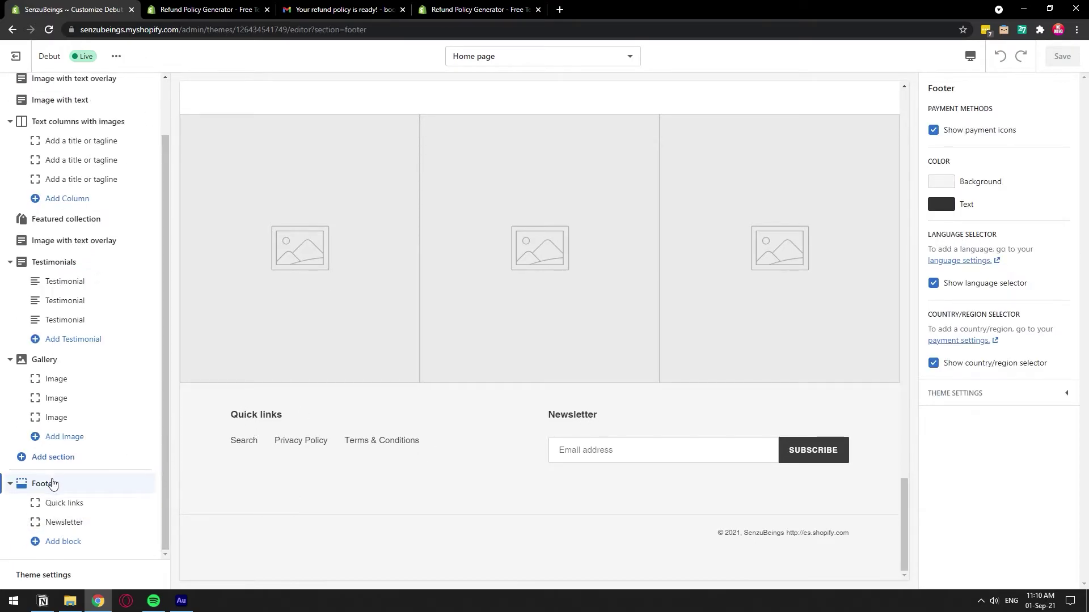
pyautogui.moveTo(238, 414); pyautogui.dragTo(357, 479)
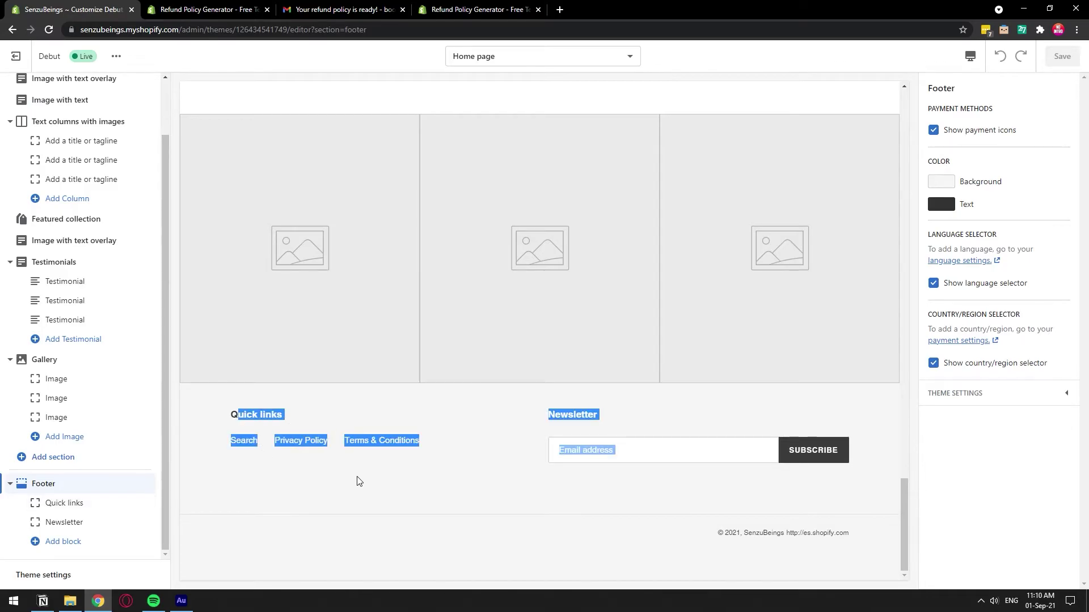
pyautogui.click(352, 481)
pyautogui.click(79, 505)
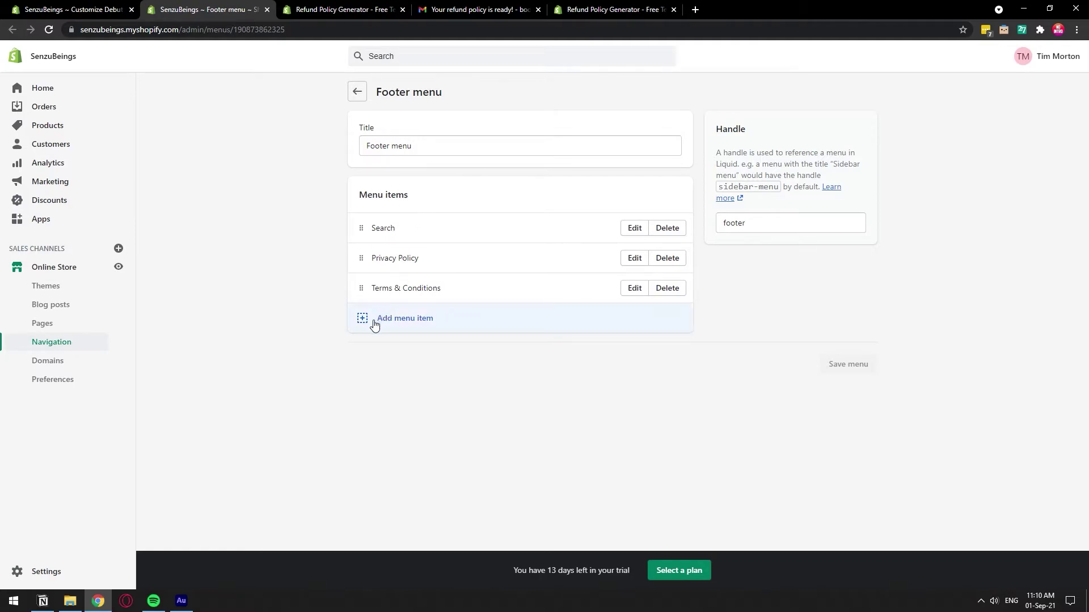
# Add a Return Policy item linked to the Return Policy page, move it below Search, and save.
pyautogui.click(396, 319)
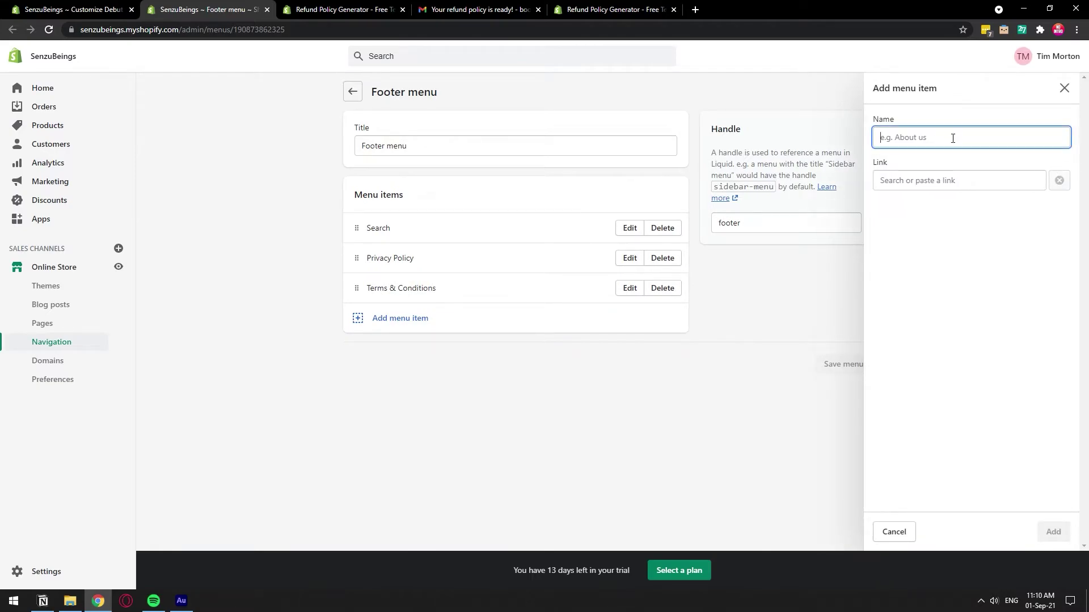
pyautogui.write('Return Policy')
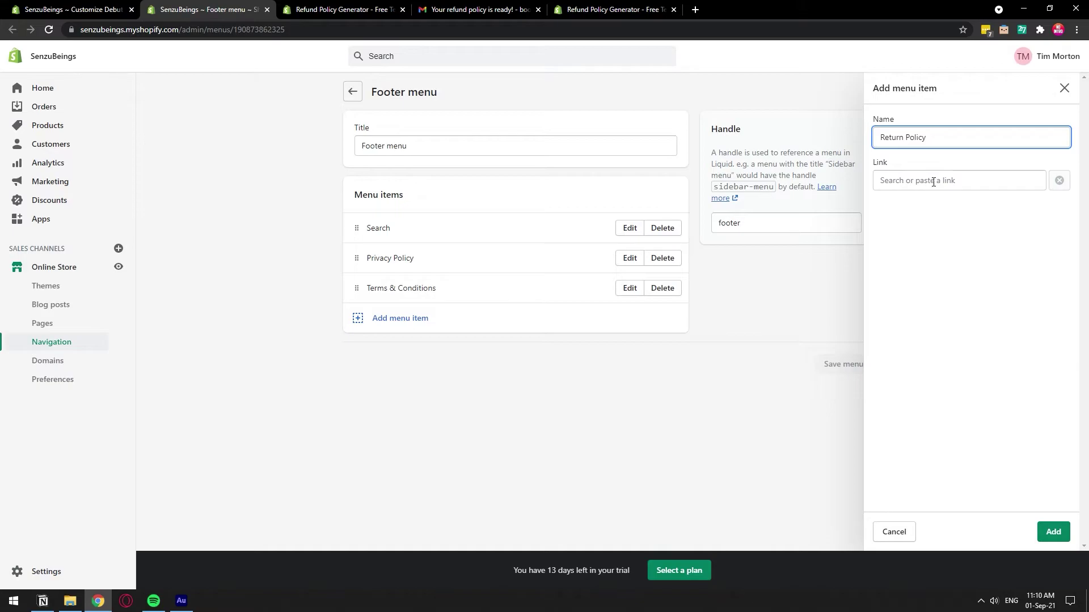
pyautogui.click(932, 181)
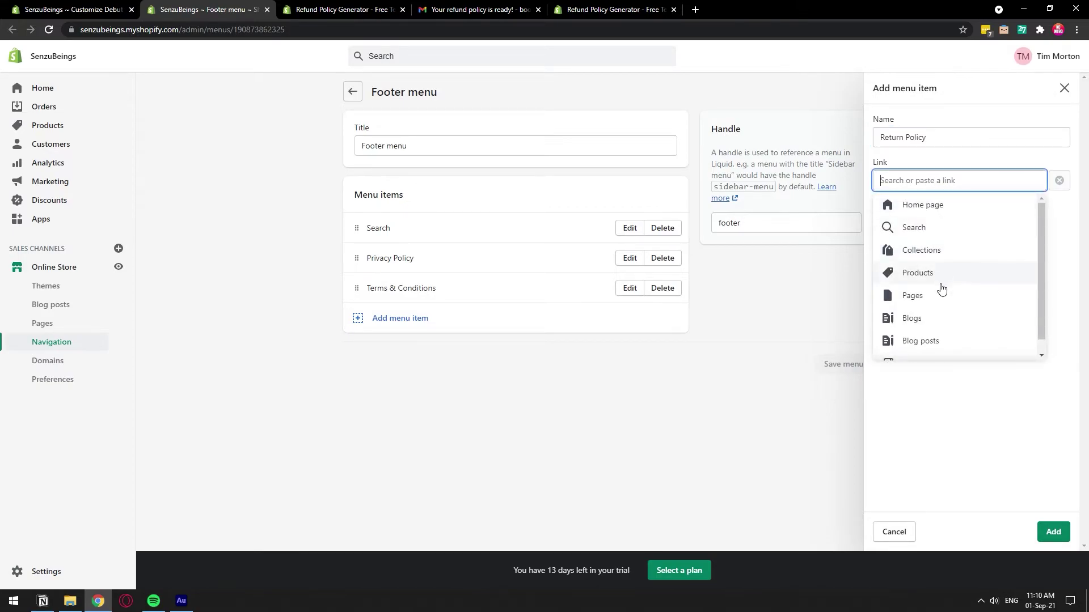
pyautogui.click(932, 297)
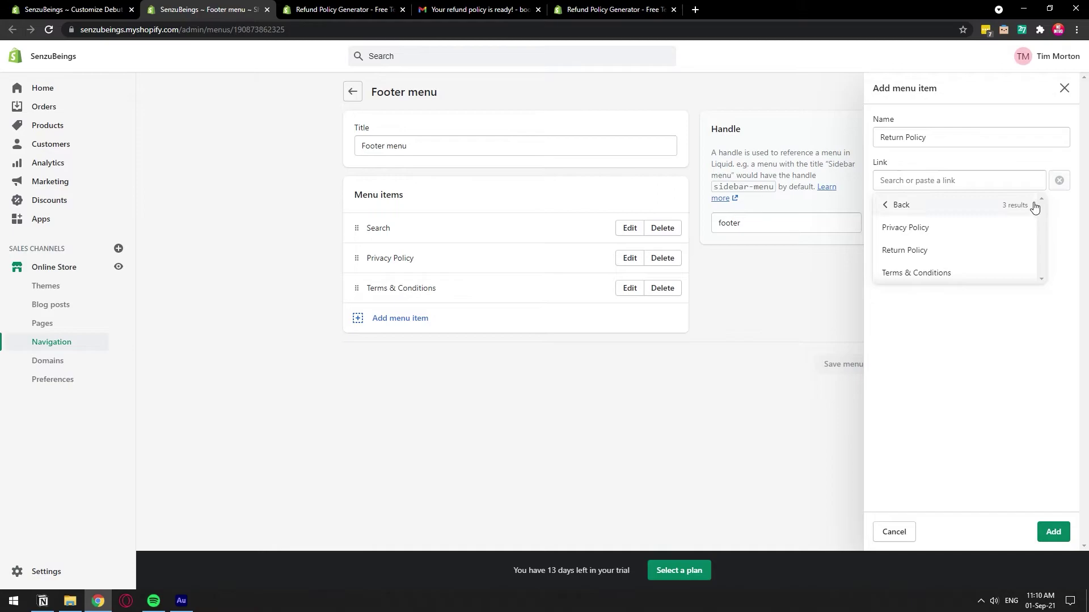
pyautogui.click(927, 255)
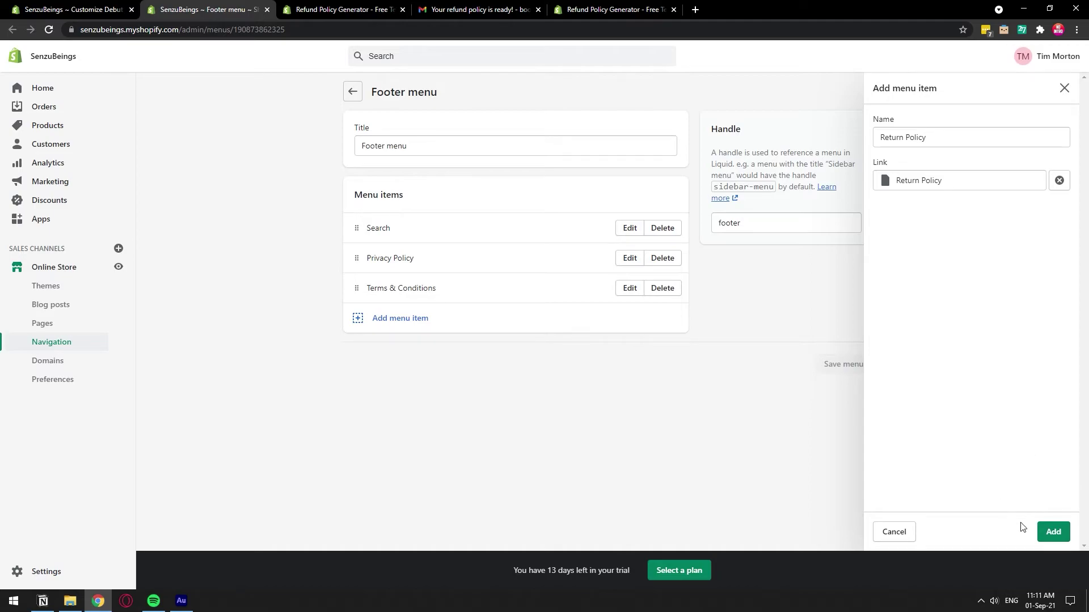
pyautogui.click(1052, 532)
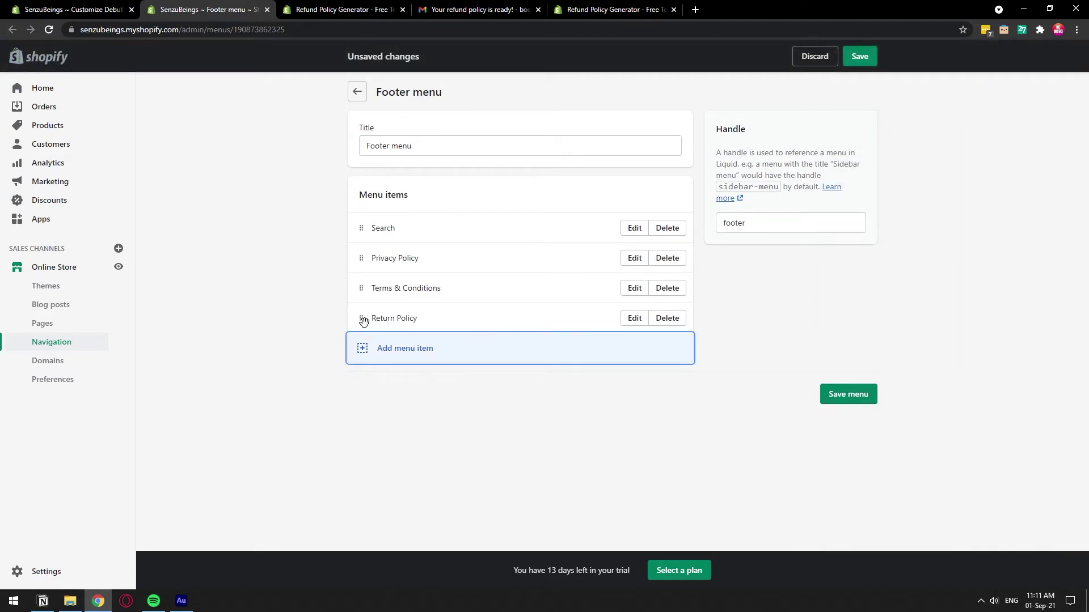
pyautogui.moveTo(362, 318); pyautogui.dragTo(372, 264)
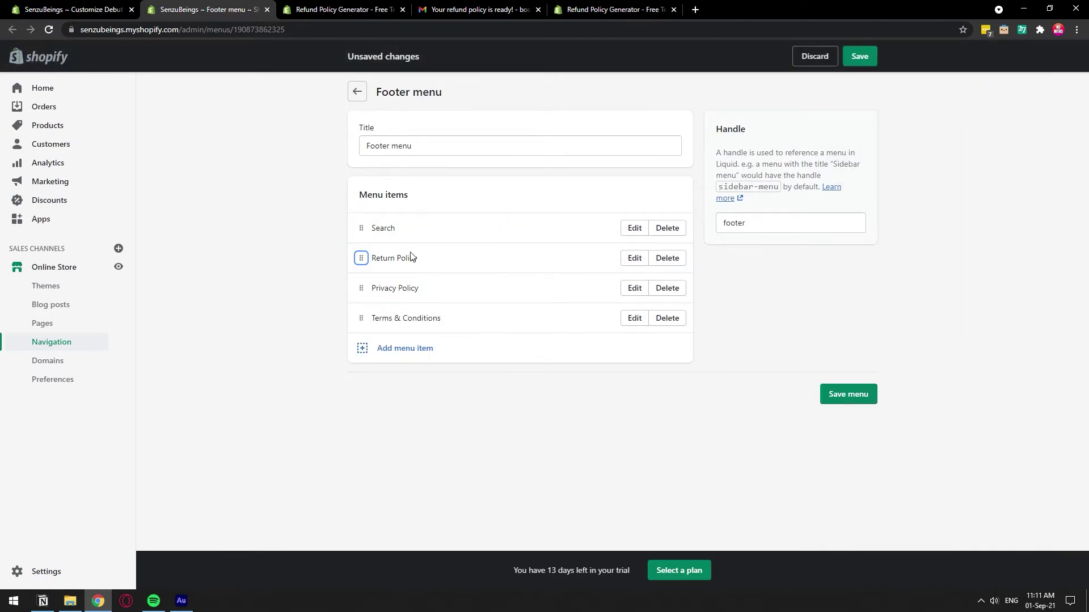
pyautogui.click(849, 398)
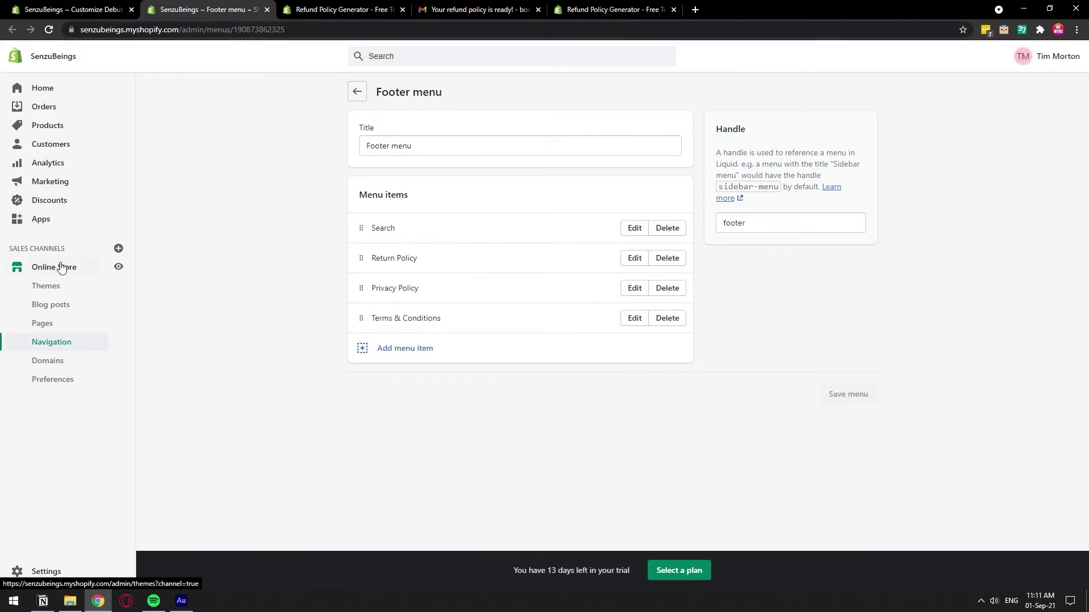
# View the live storefront and show the footer Quick links including Return Policy.
pyautogui.click(108, 285)
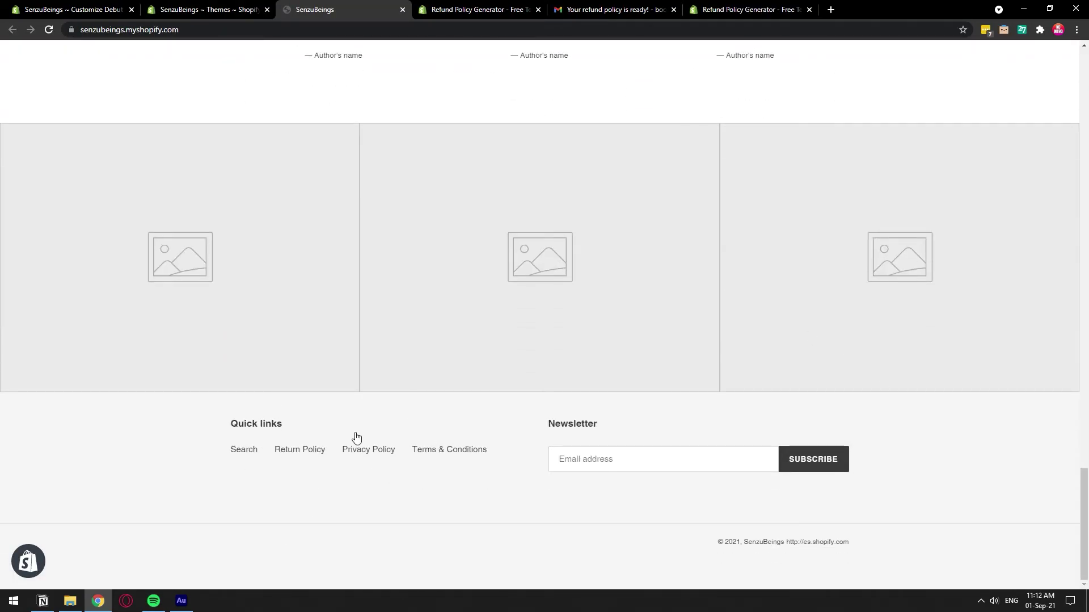
# Open the Return Policy page via the footer Quick links link.
pyautogui.click(308, 459)
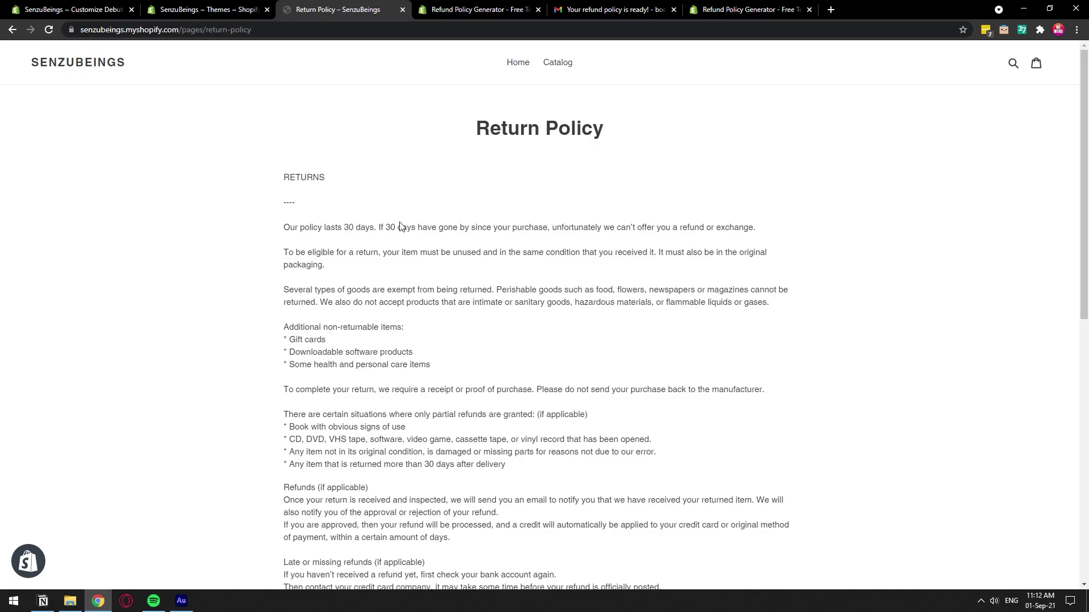
pyautogui.moveTo(396, 227); pyautogui.dragTo(564, 301)
pyautogui.click(585, 329)
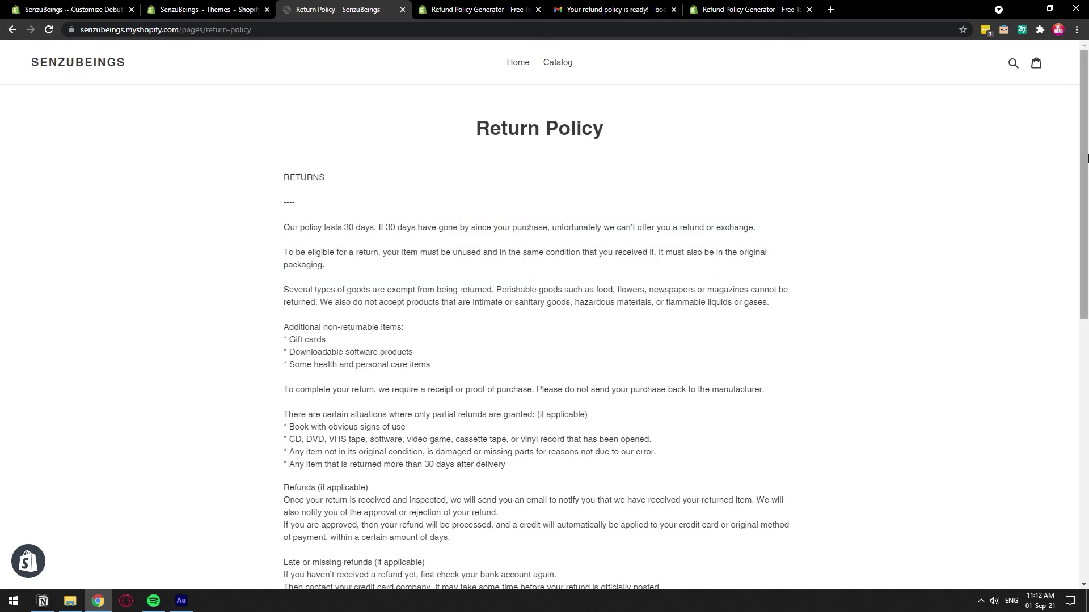